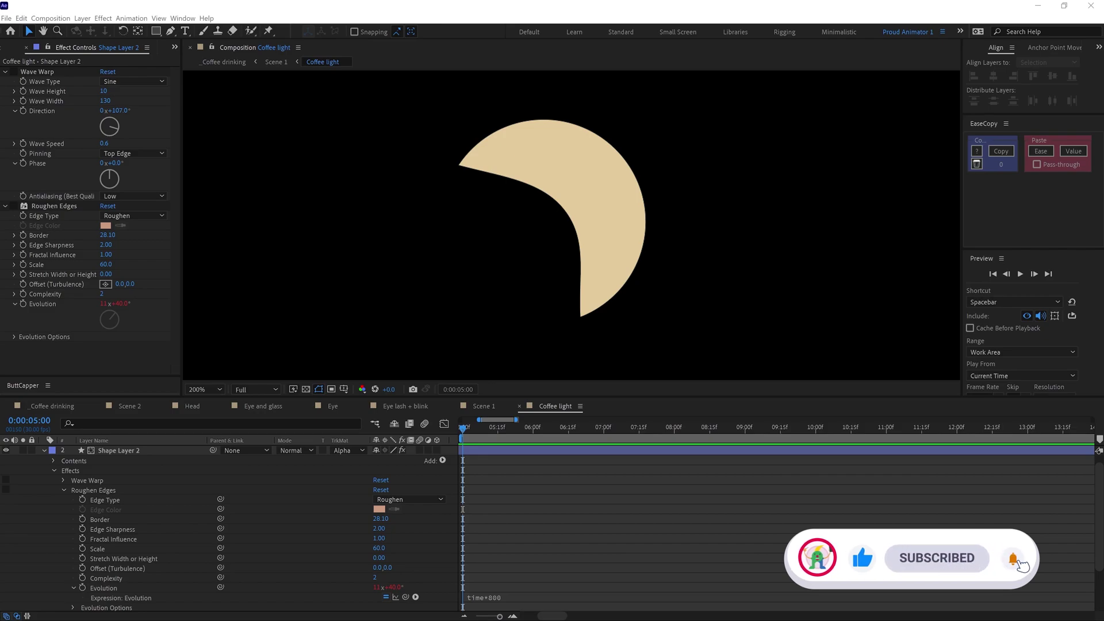
Preview the wobbling, roughened edge of the Coffee light crescent
key(space)
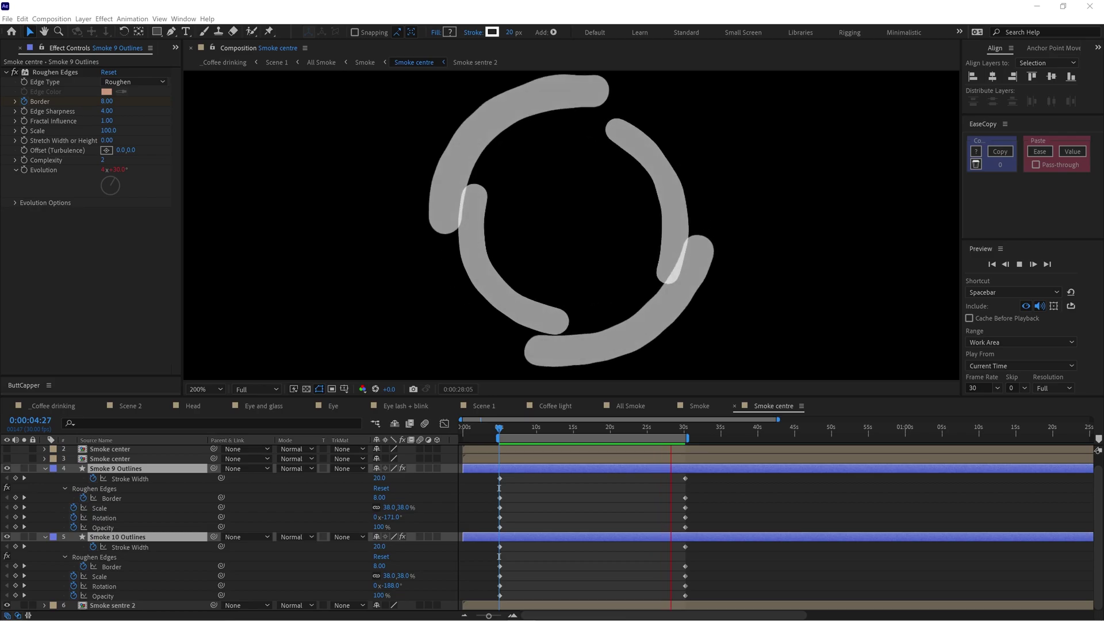
Stop the preview and list blending modes for both Smoke 9 and Smoke 10 Outlines
click(560, 501)
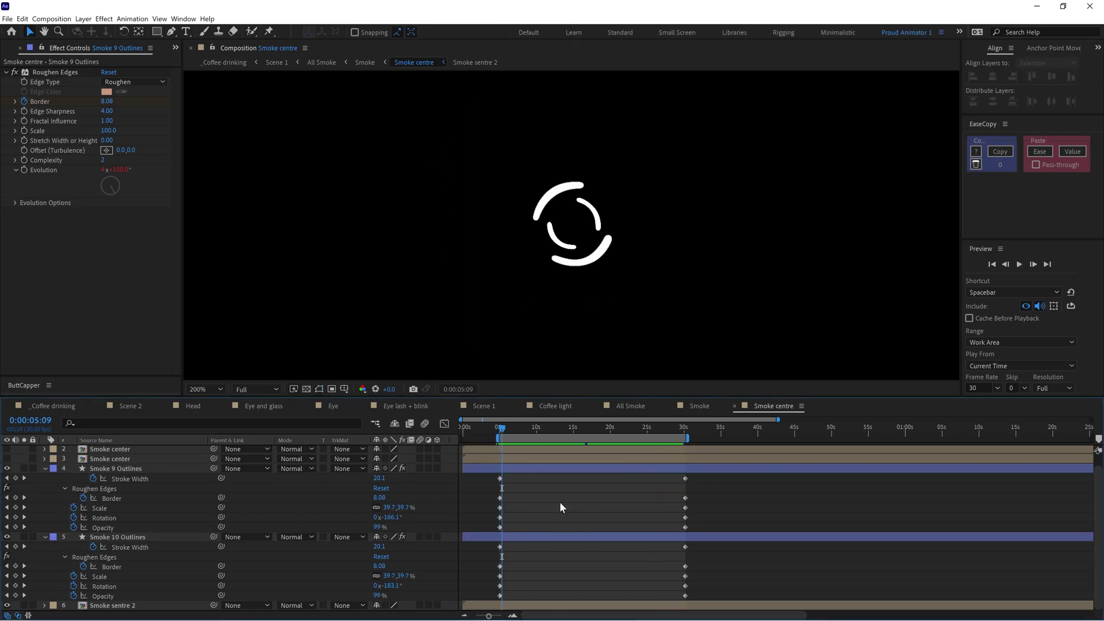
click(122, 467)
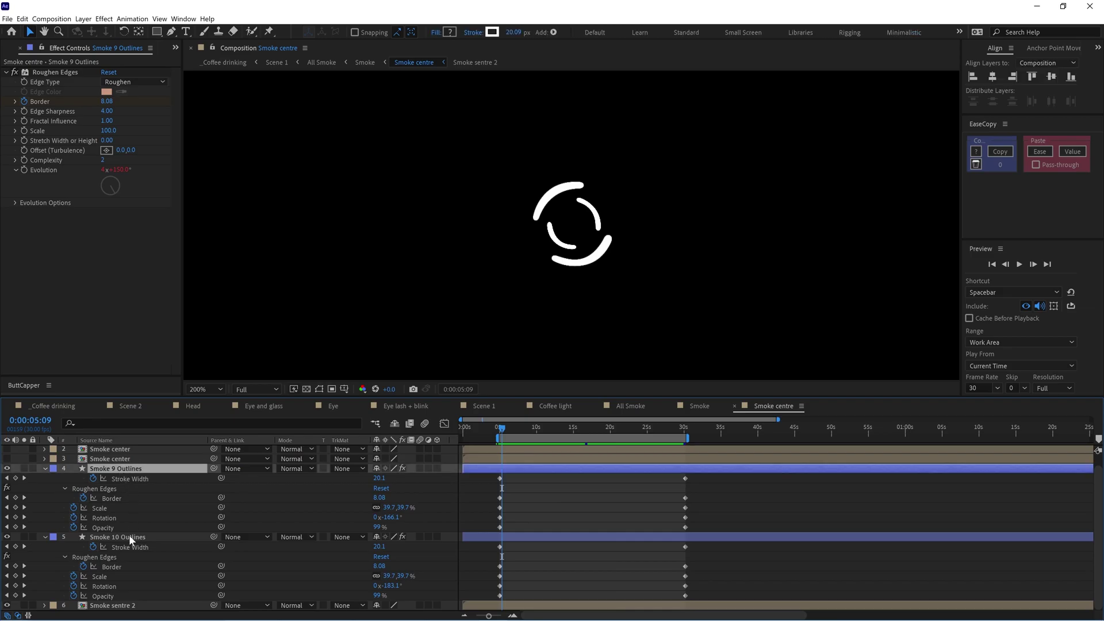
ctrl+click(129, 537)
click(297, 468)
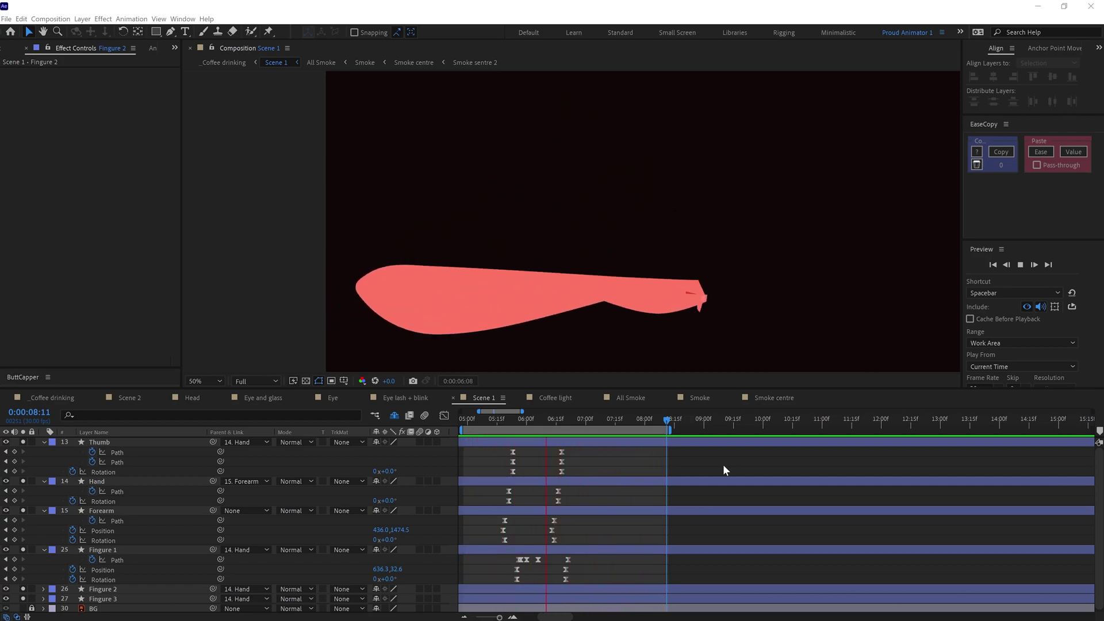
Stop the arm preview and move the playhead to 0:00:07:29 to check the arm pose
key(space)
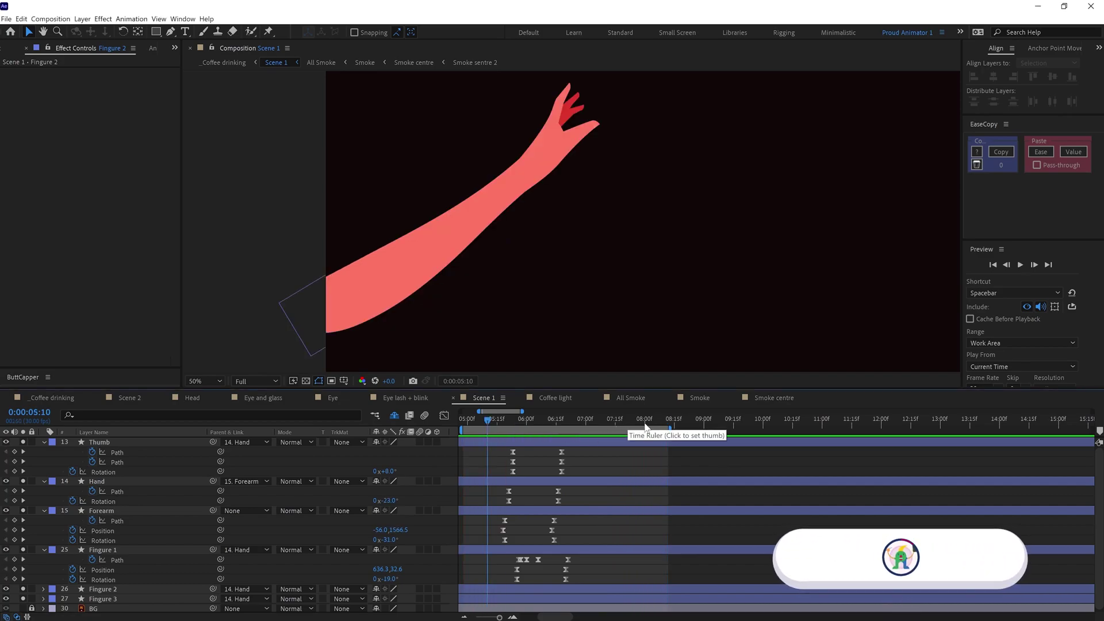
click(642, 426)
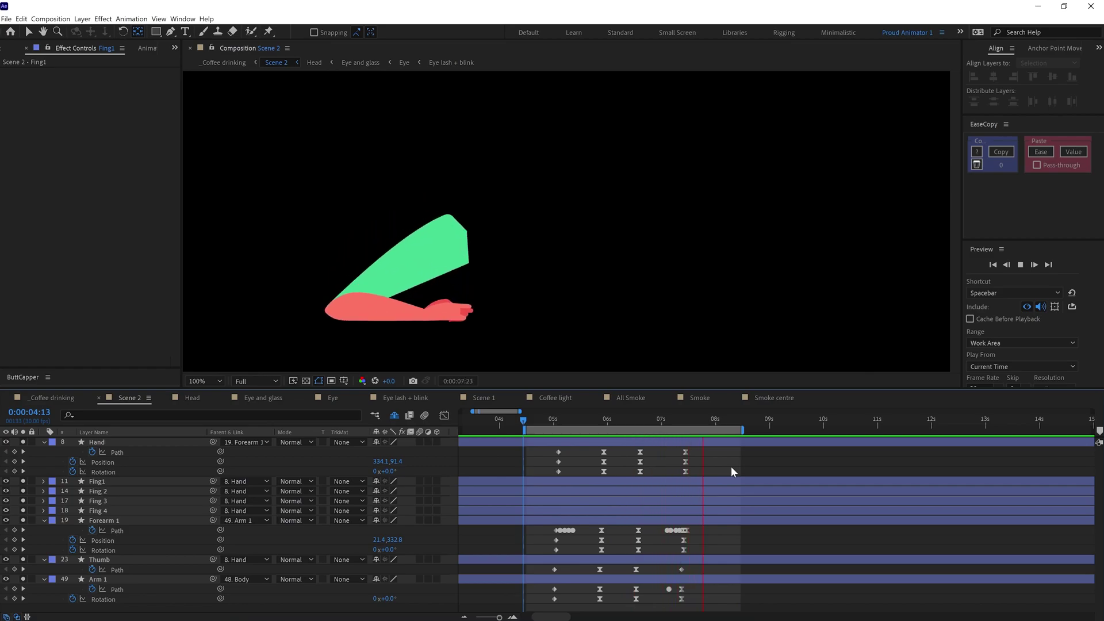
Scrub the Scene 2 arm lift from 0:00:04:24 to 0:00:05:13, then play it
click(539, 419)
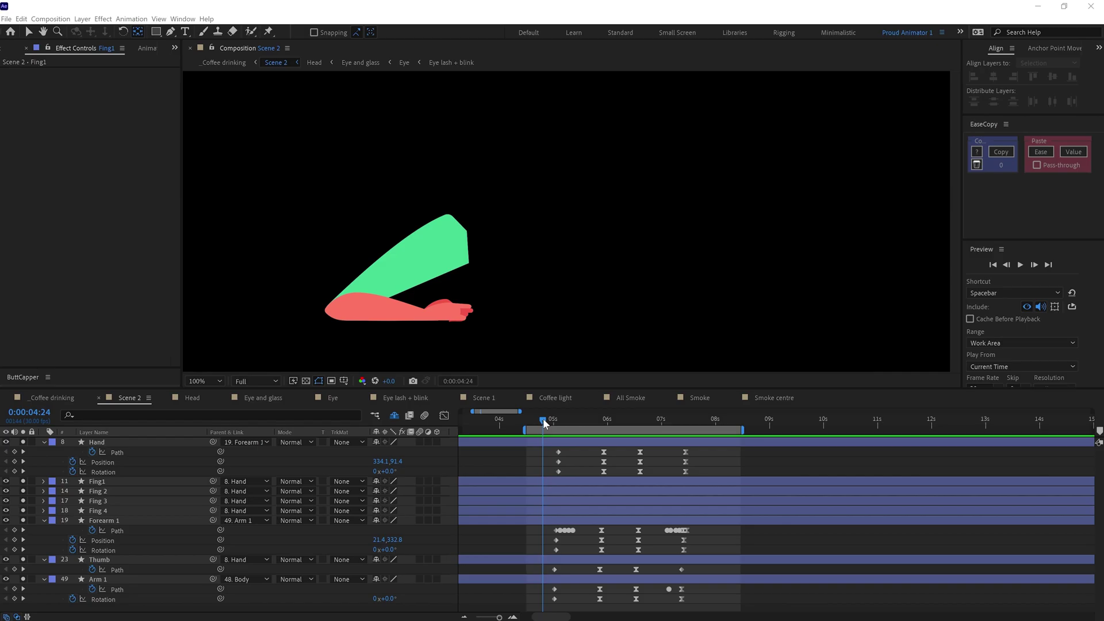
drag(543, 419, 698, 426)
key(space)
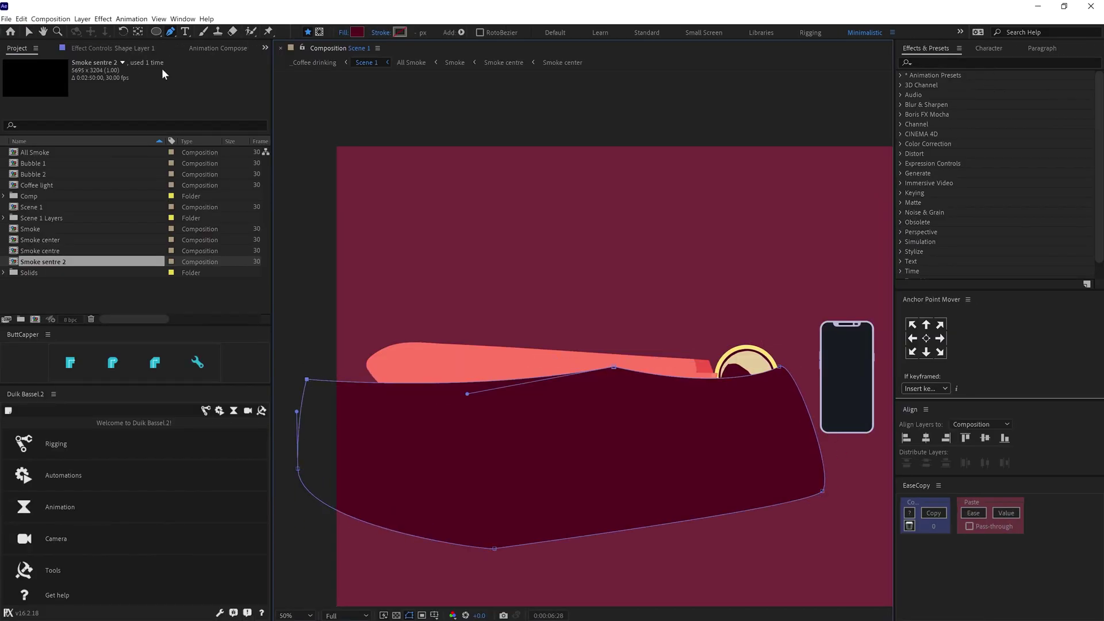
Draw a red shading shape over the arm with Roughen Edges at Border 200, Scale 10
click(356, 32)
click(260, 104)
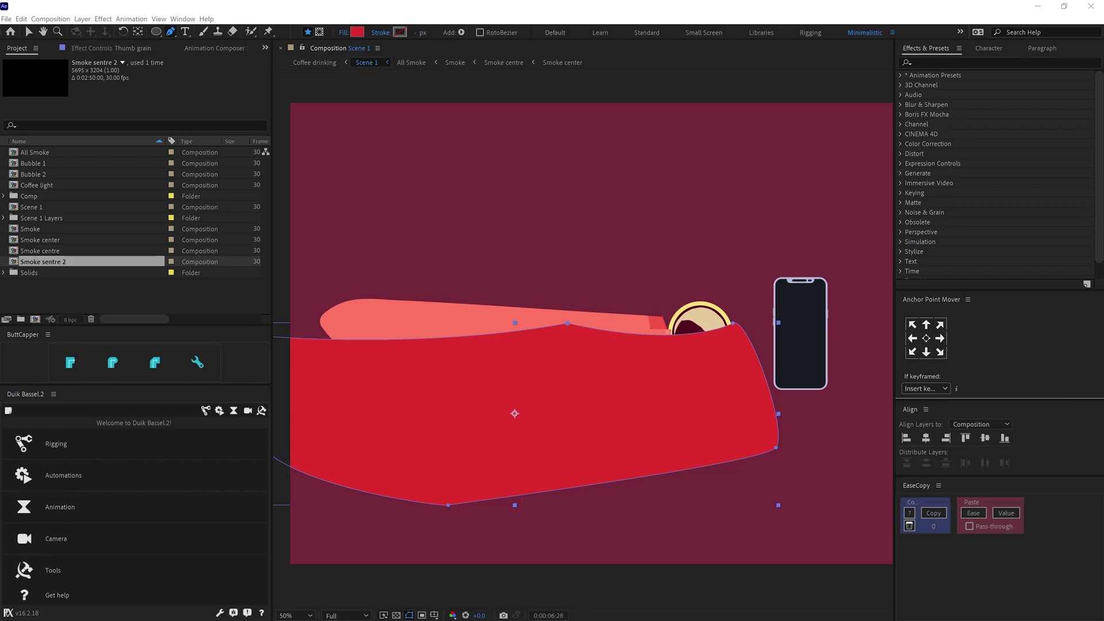
text(rough)
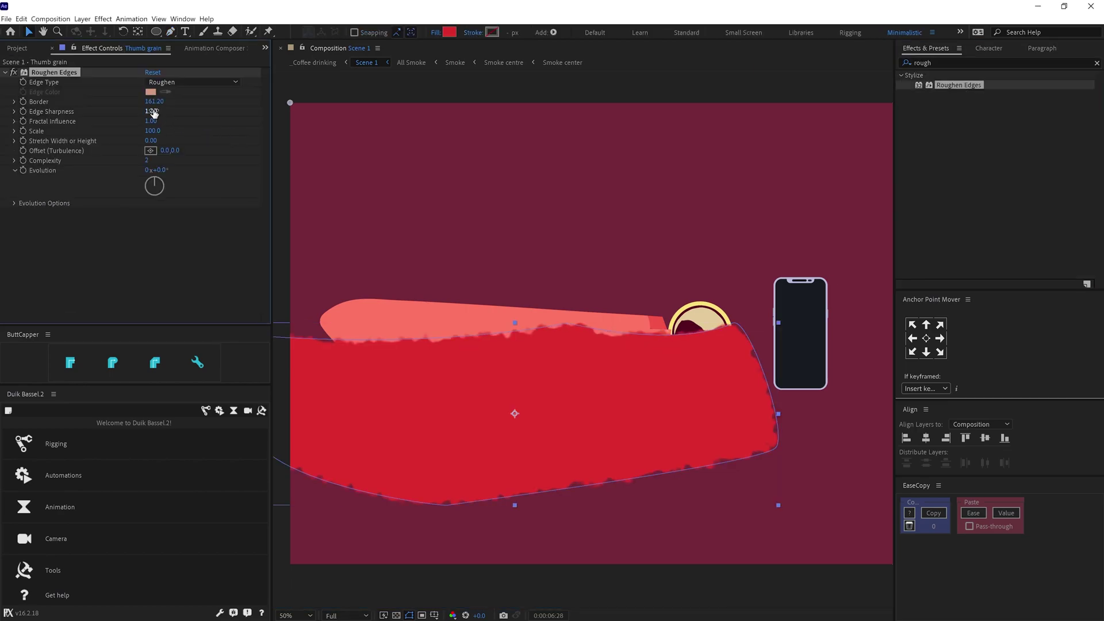
drag(153, 103, 735, 147)
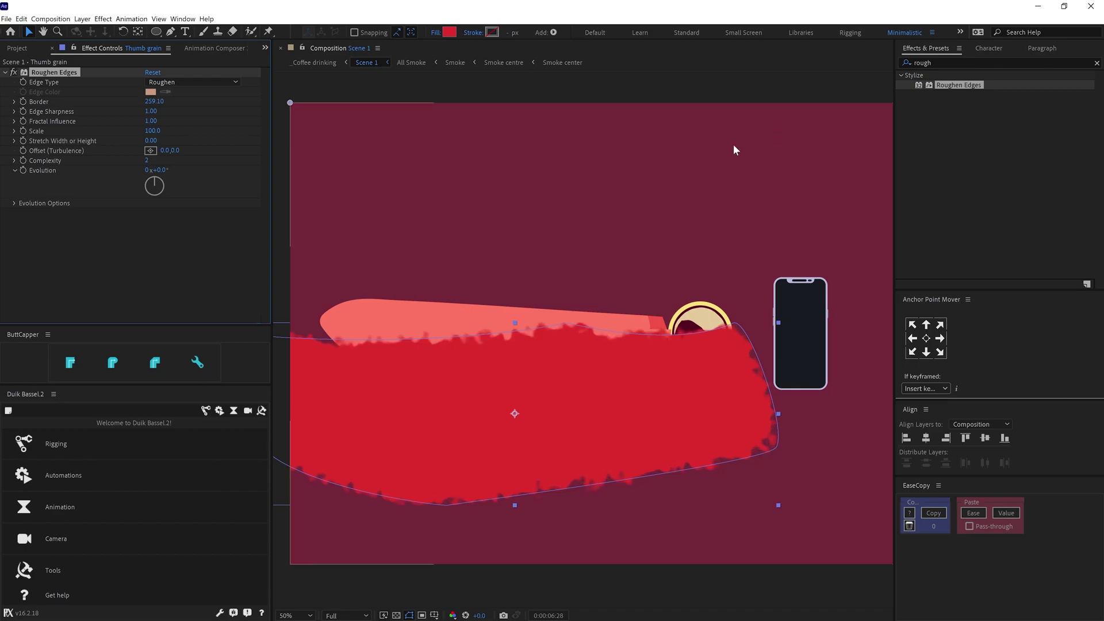
drag(153, 102, 670, 143)
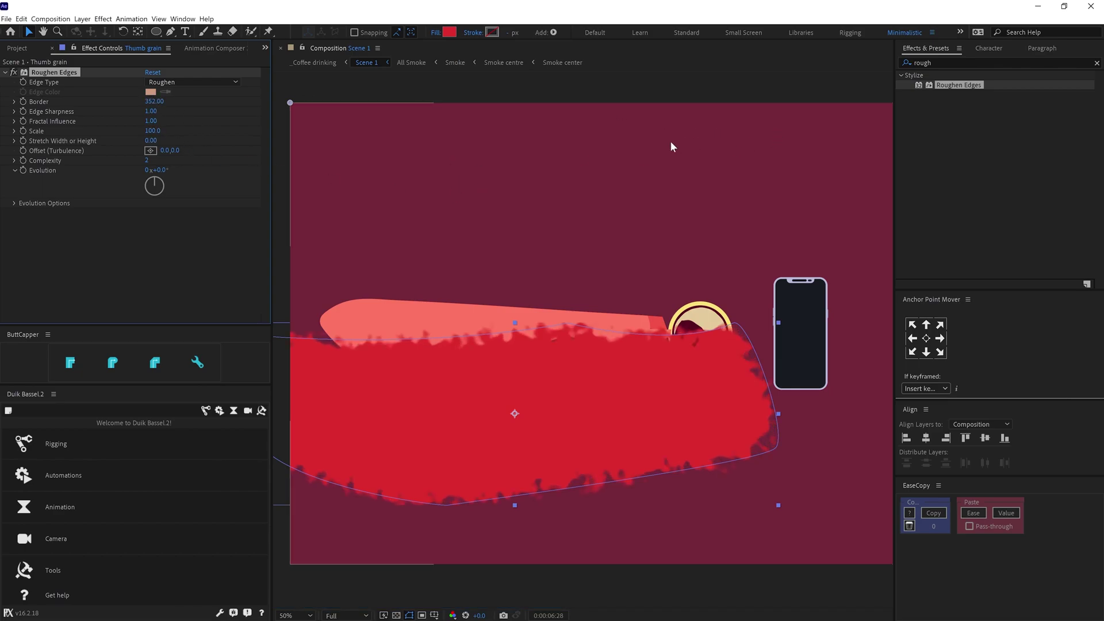
click(155, 102)
text(200)
key(Return)
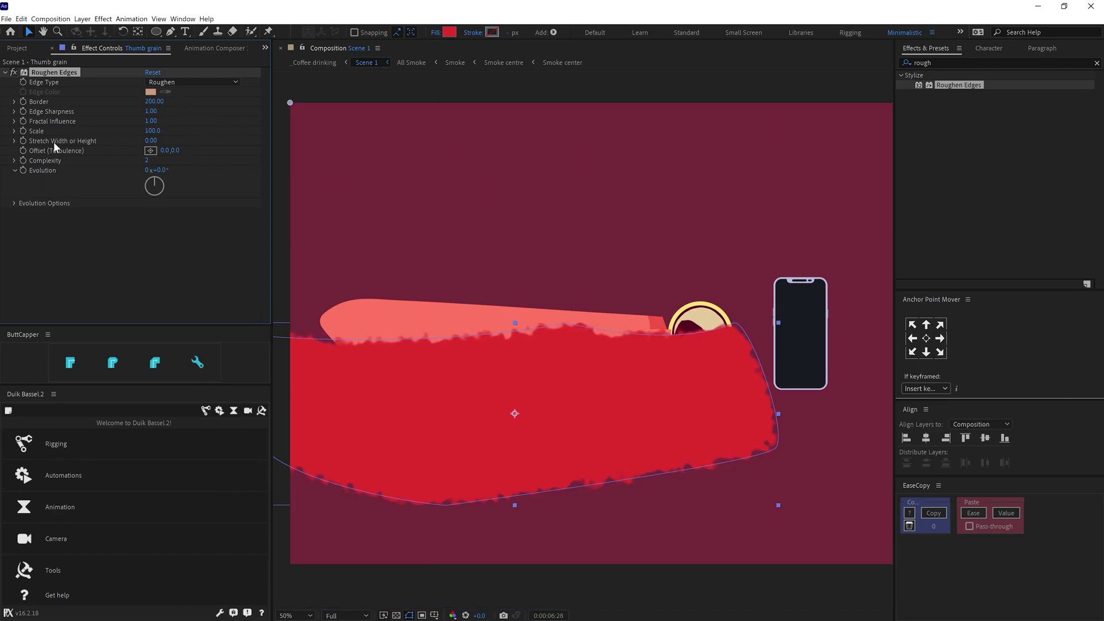
text(10)
key(Return)
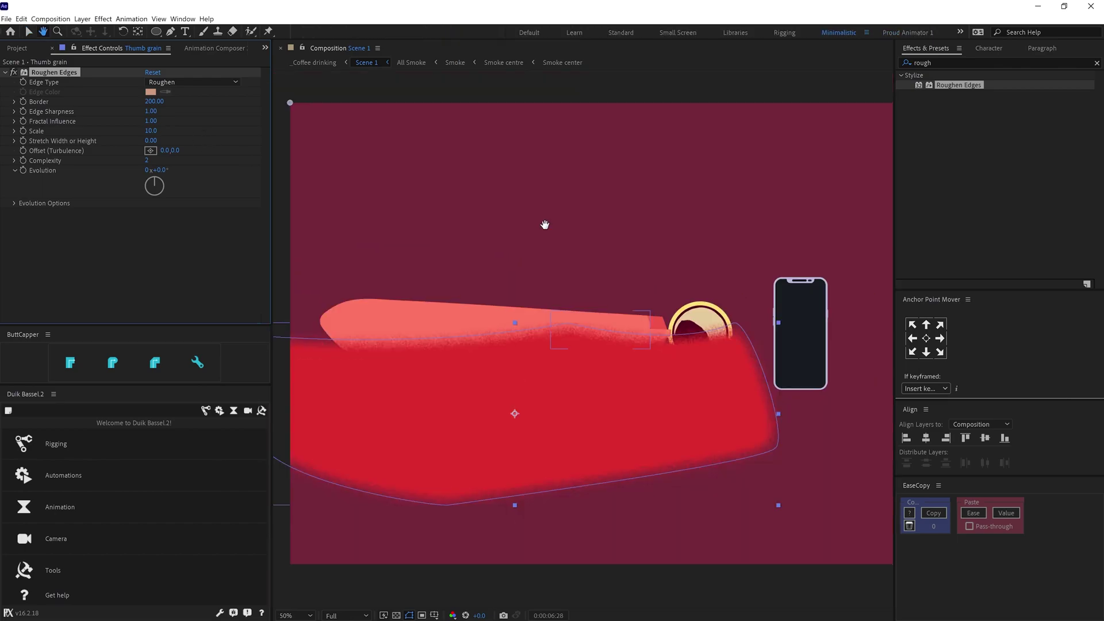
Try a Border of 150, revert to 200, and set the Roughen Edges type to Spiky
scroll(608, 243, up, 2)
scroll(597, 227, down, 2)
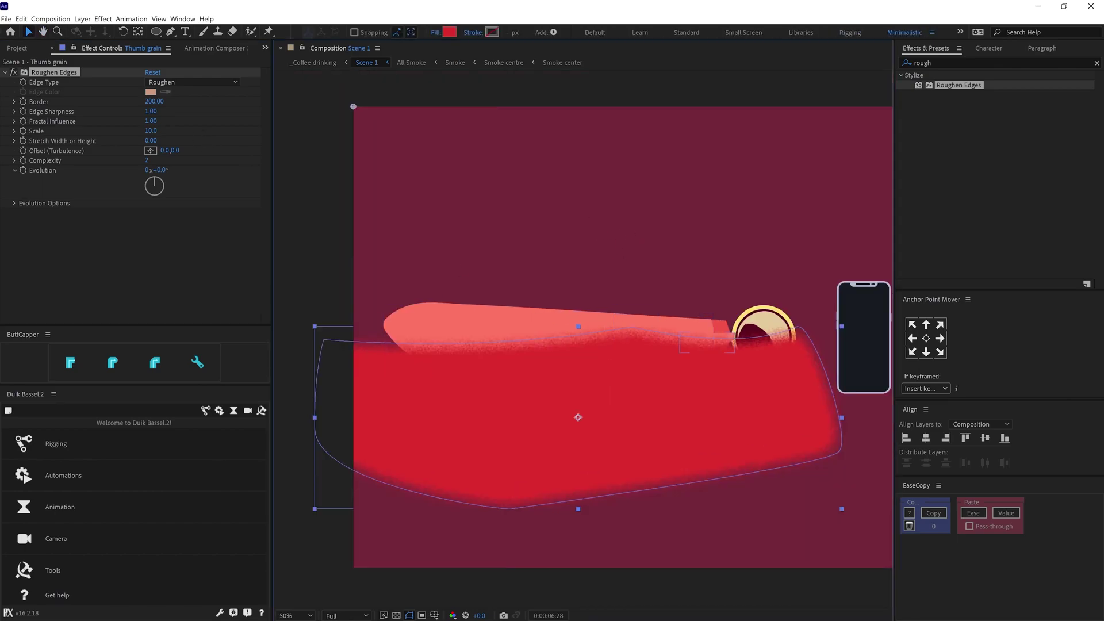
scroll(593, 295, up, 4)
scroll(593, 294, down, 4)
scroll(593, 295, up, 4)
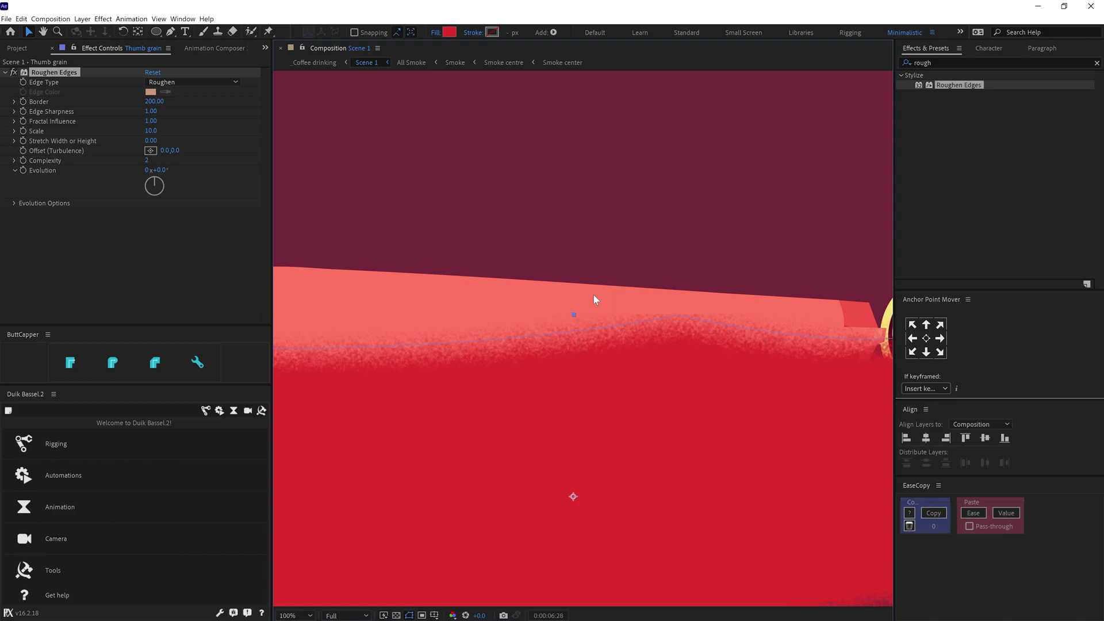
scroll(593, 295, down, 2)
click(154, 102)
text(150)
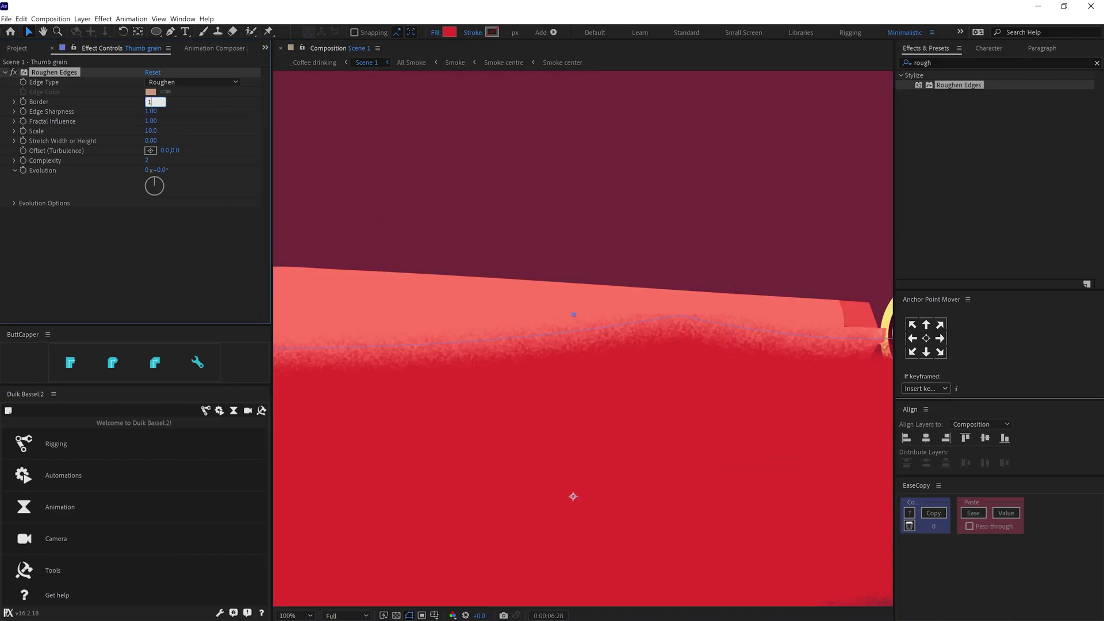
key(Return)
key(ctrl+z)
click(192, 82)
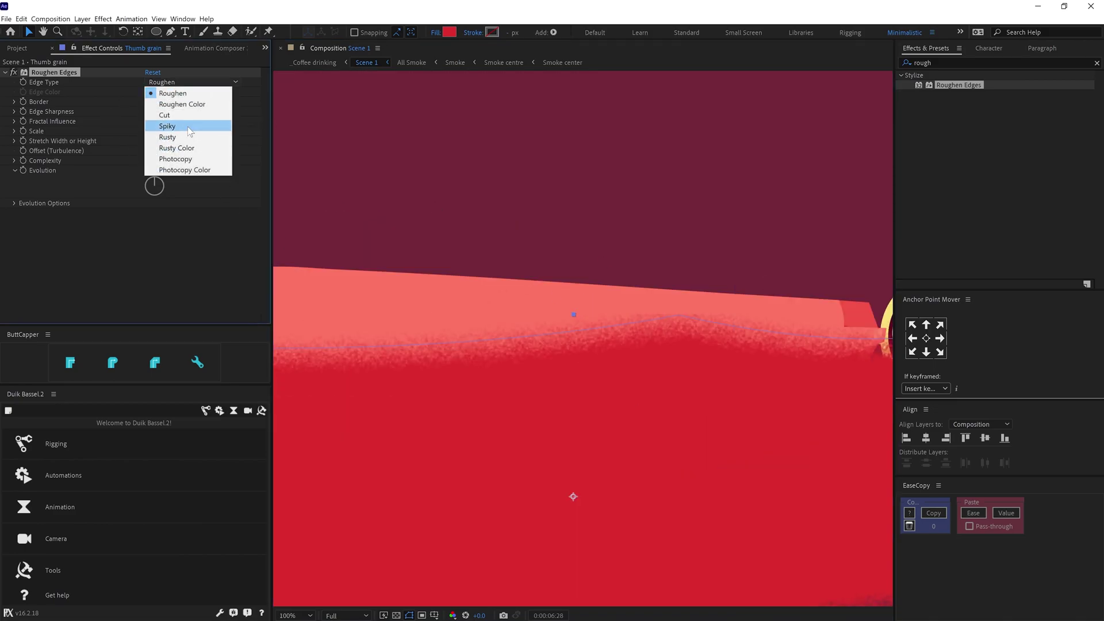
click(167, 120)
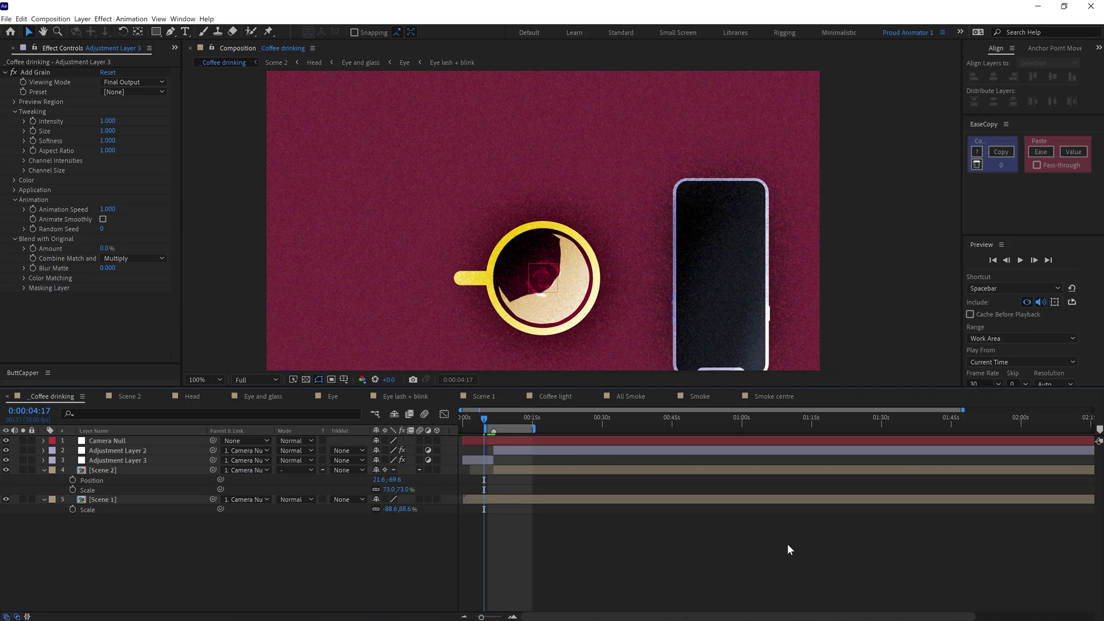
Preview Scene 1's cup shading, then play the Coffee drinking match cut
key(space)
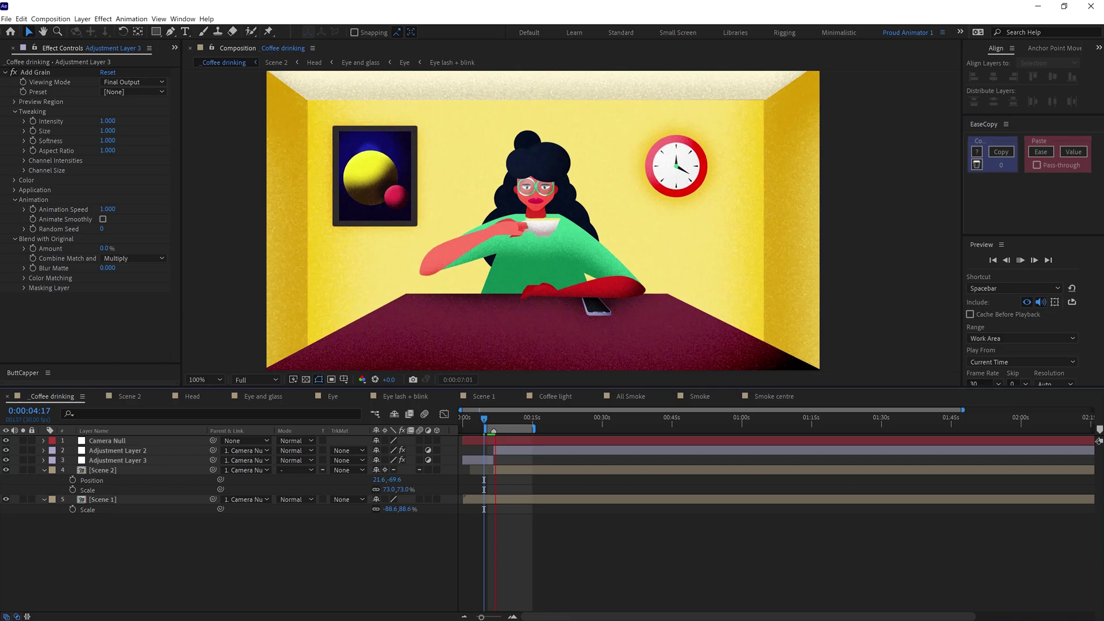
key(space)
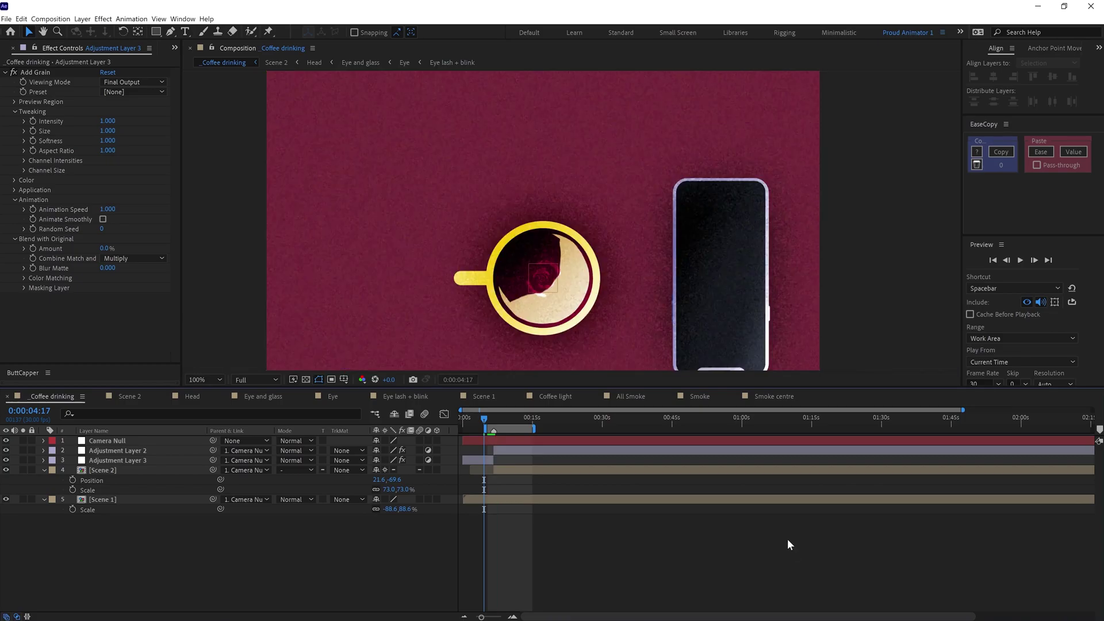
key(space)
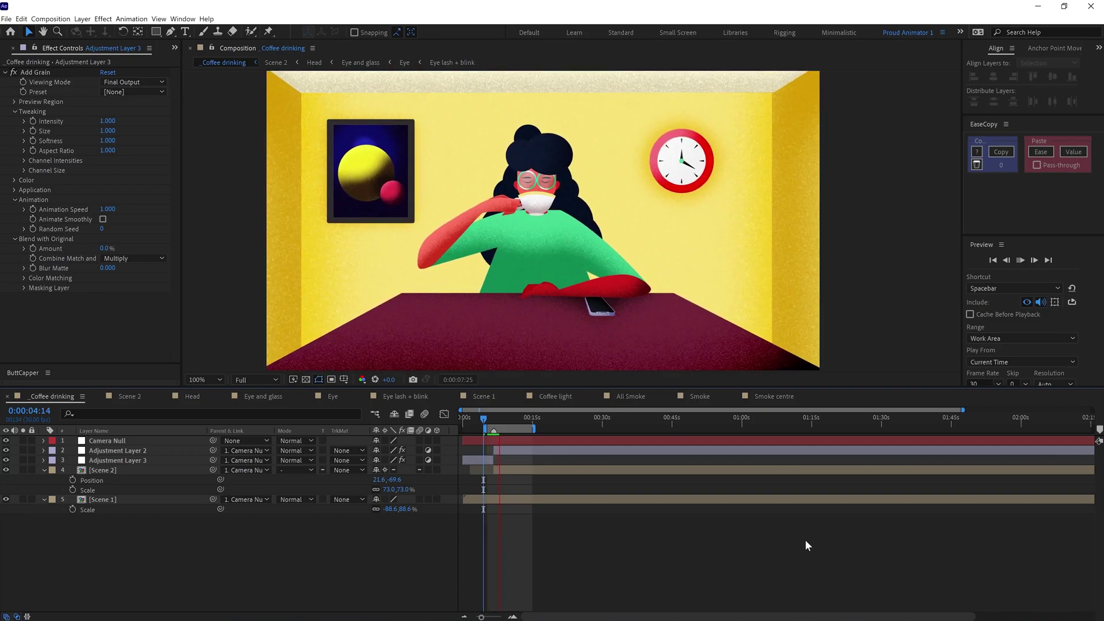
Reveal the Camera Null's keyframed Position and Scale and replay the Coffee drinking preview
key(KP_1)
key(u)
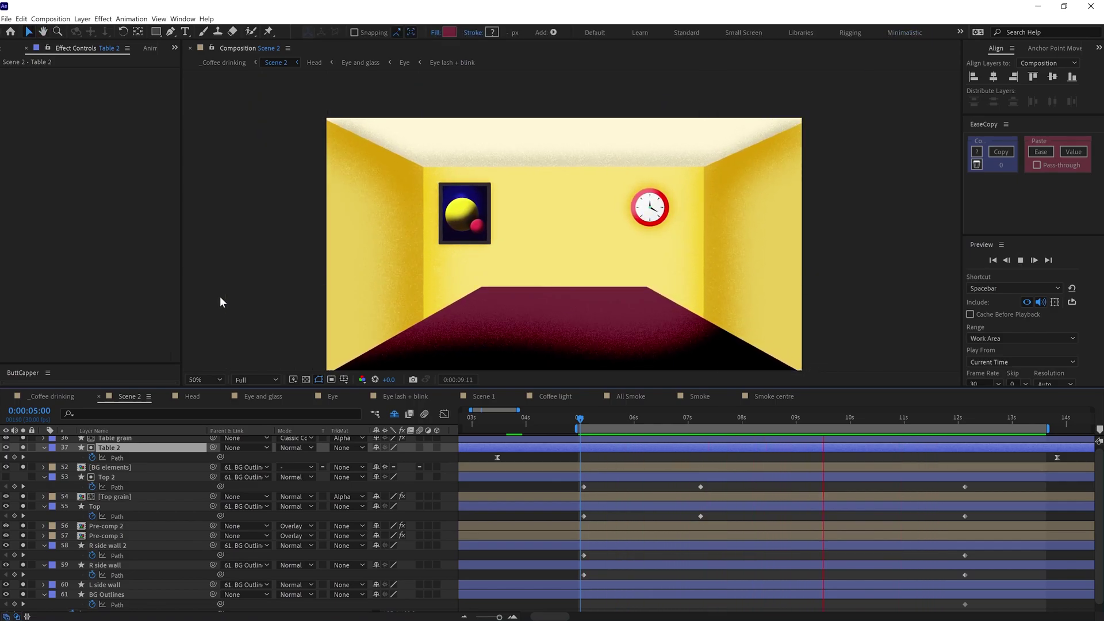
Replay the Scene 2 yellow room's wall, top and table path animation from 5s several times
key(space)
key(space)
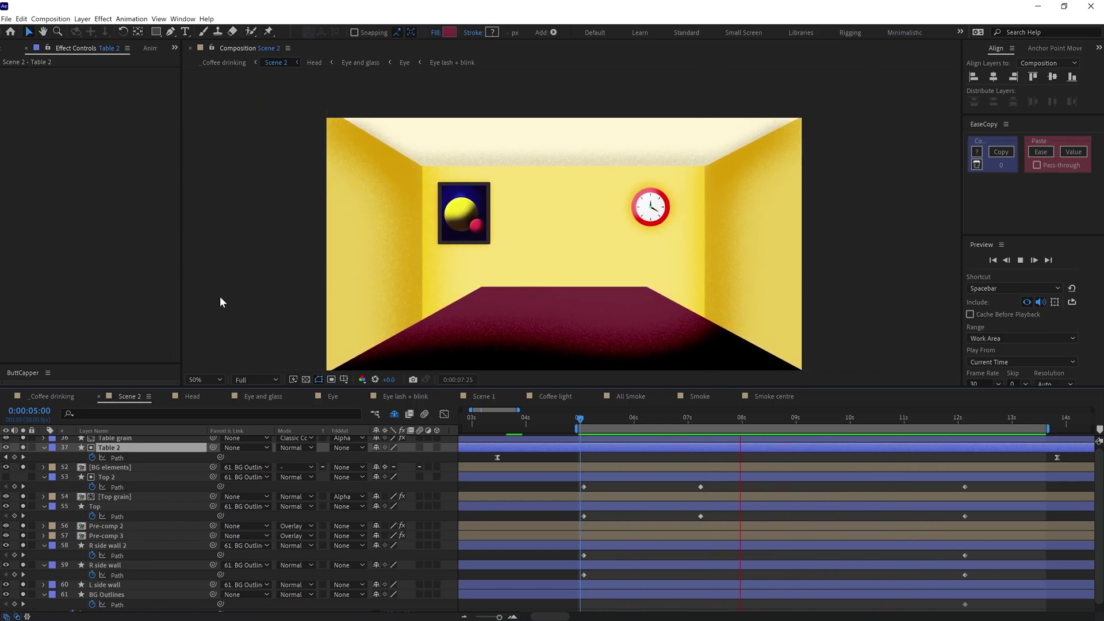
key(space)
key(space)
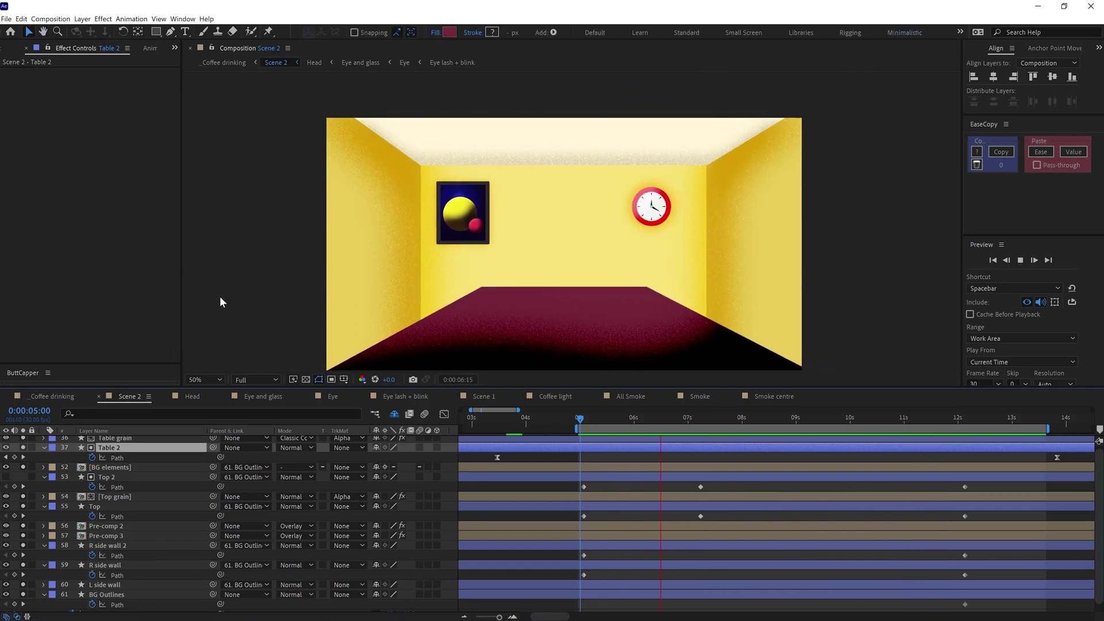
key(space)
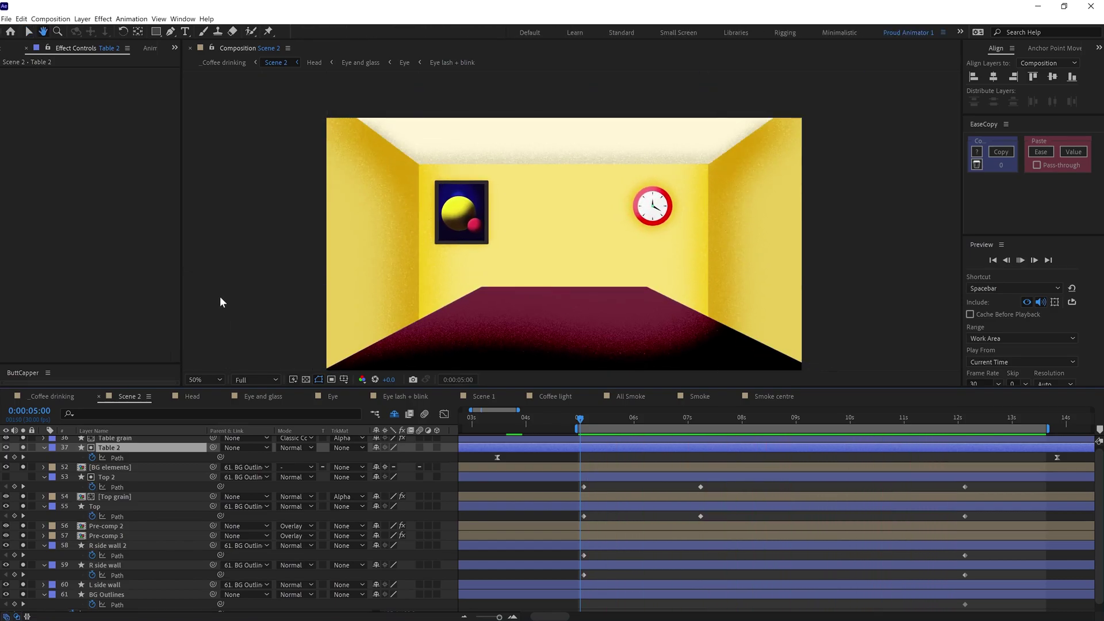